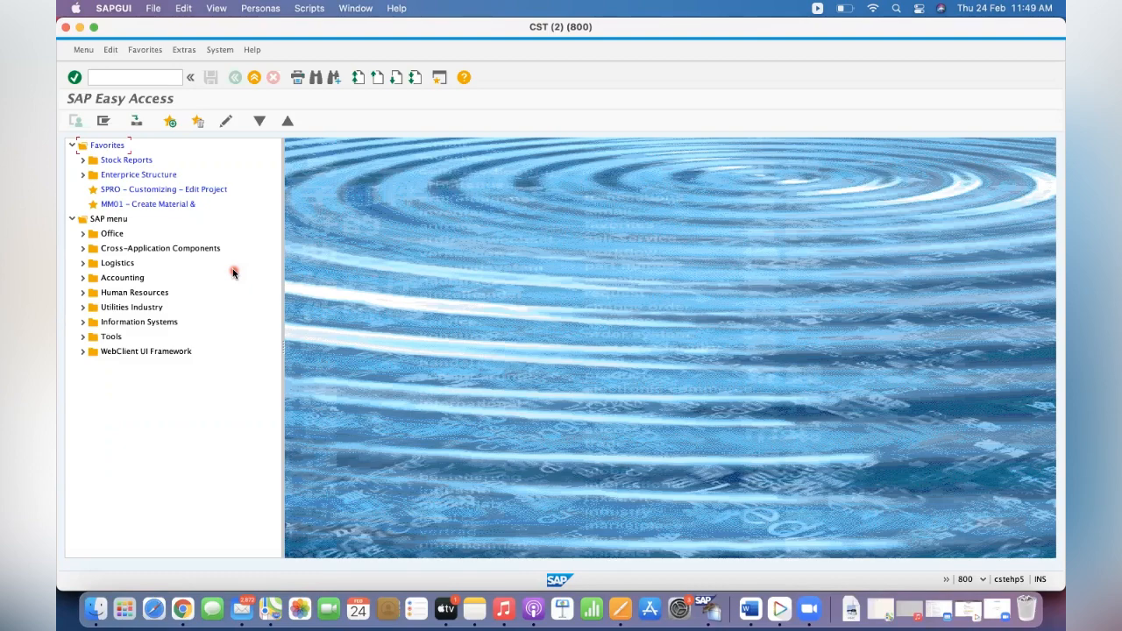
# Step: Start MK02 for vendor GKV1, purchasing org GPOR, with Purchasing data selected
pyautogui.click(104, 80)
pyautogui.write('/')
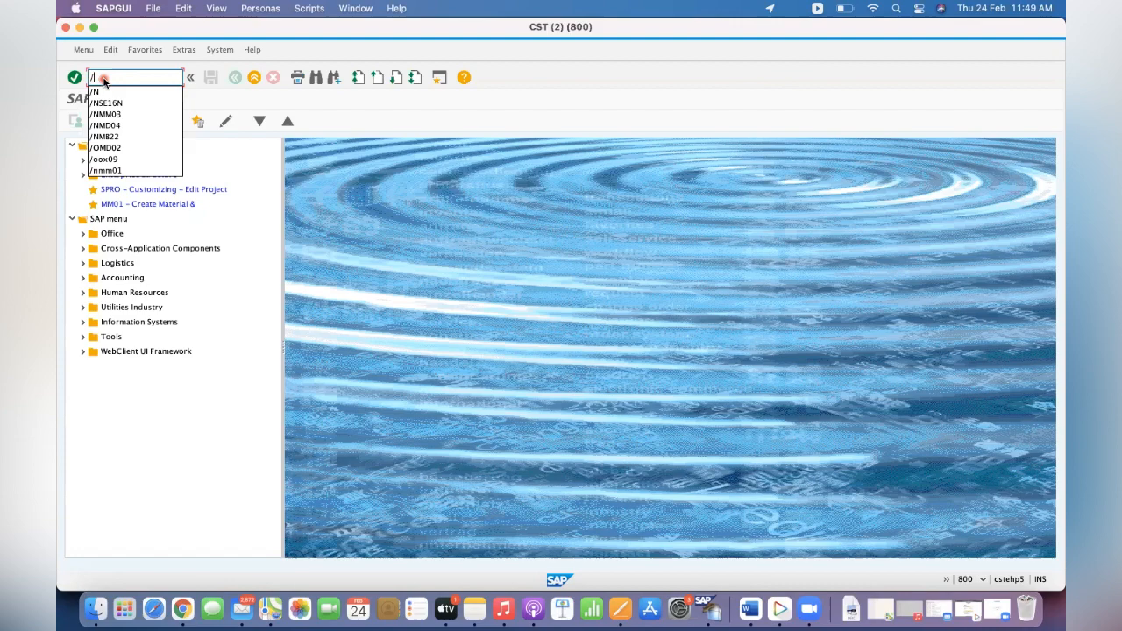
pyautogui.write('NMK')
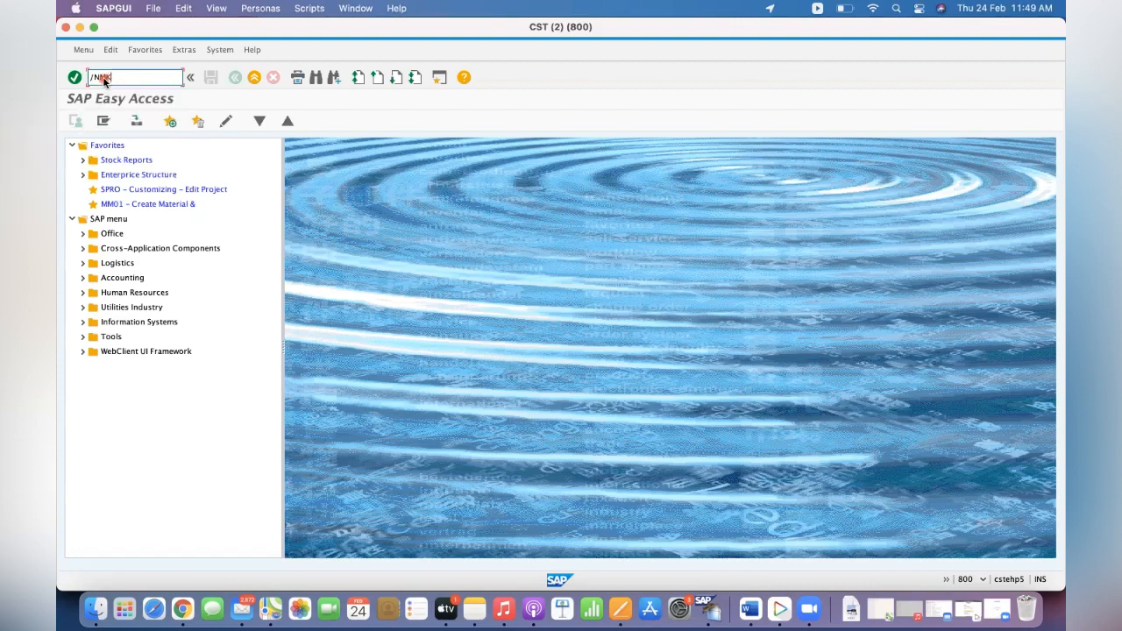
pyautogui.write('02')
pyautogui.press('Return')
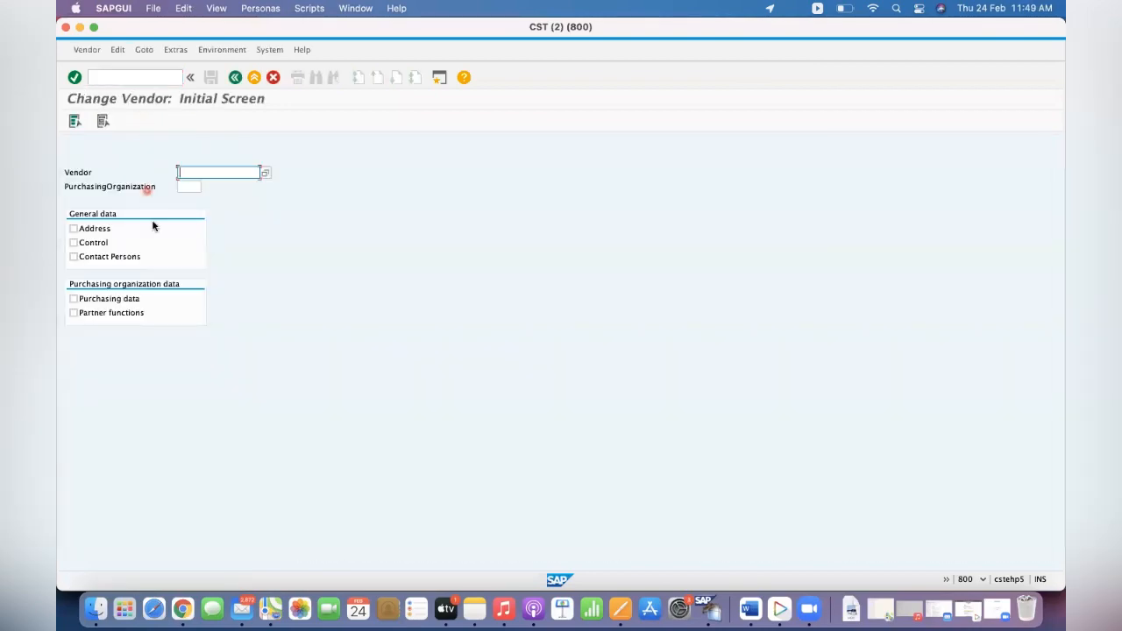
pyautogui.write('GKV1')
pyautogui.press('Tab')
pyautogui.write('GPOR')
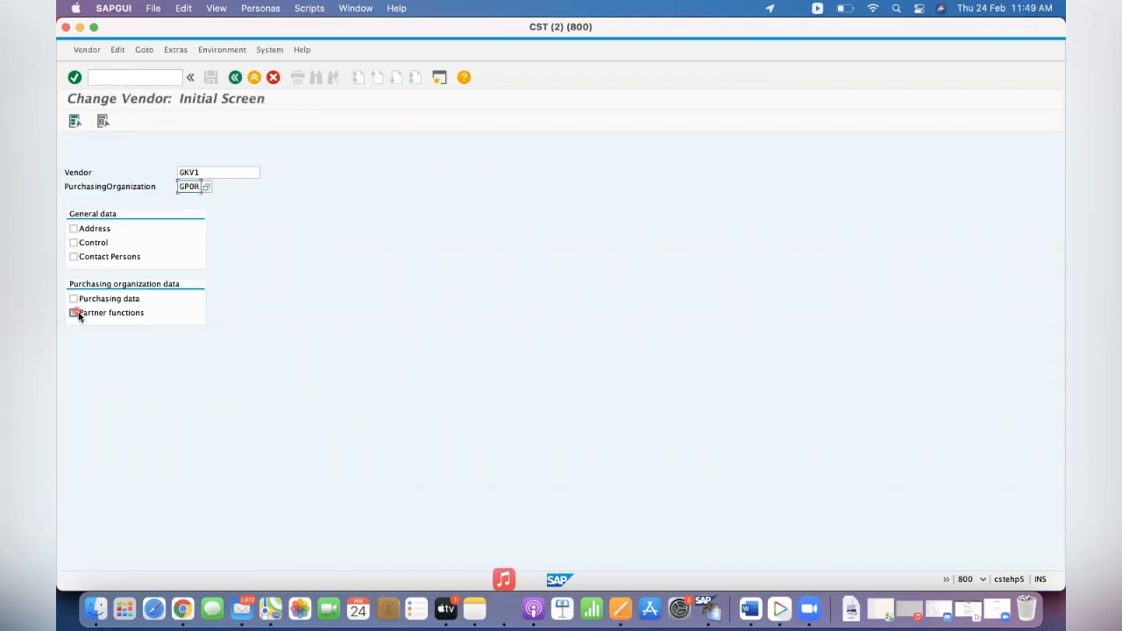
pyautogui.click(74, 299)
pyautogui.press('F8')
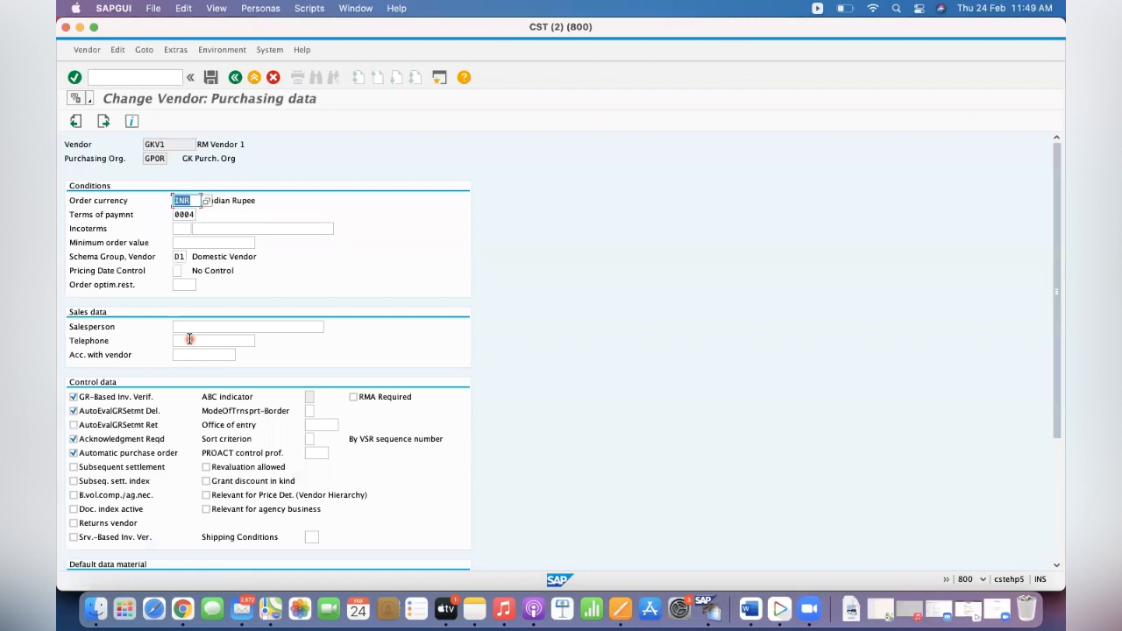
# Step: Reach the VSR/Plant relevance dialog for vendor GKV1 via Extras > Subranges
pyautogui.click(175, 50)
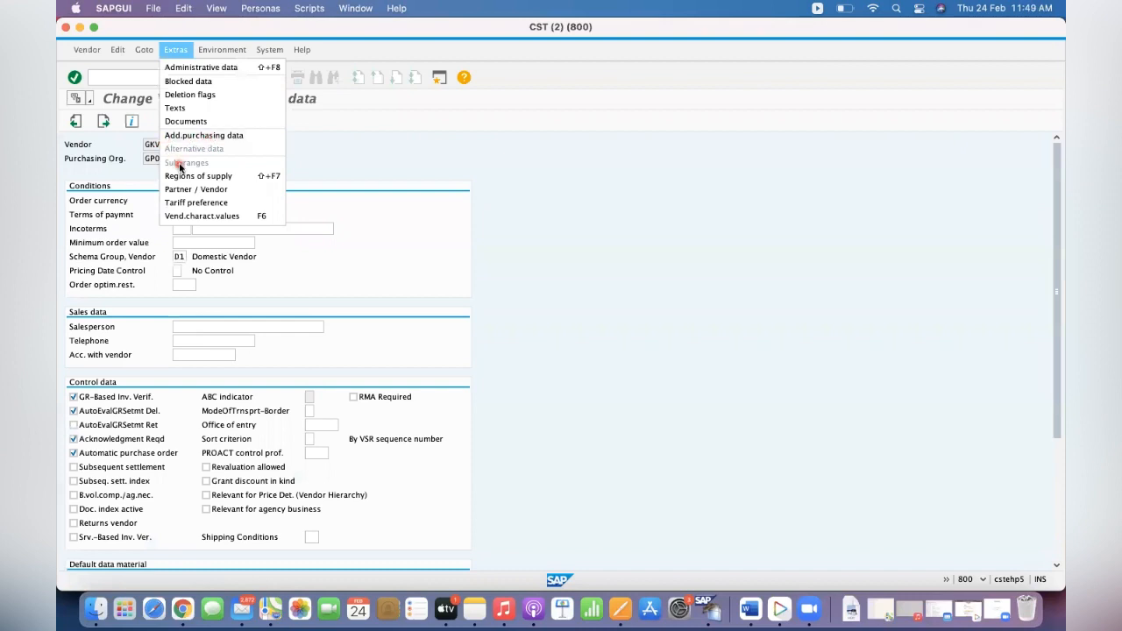
pyautogui.click(202, 137)
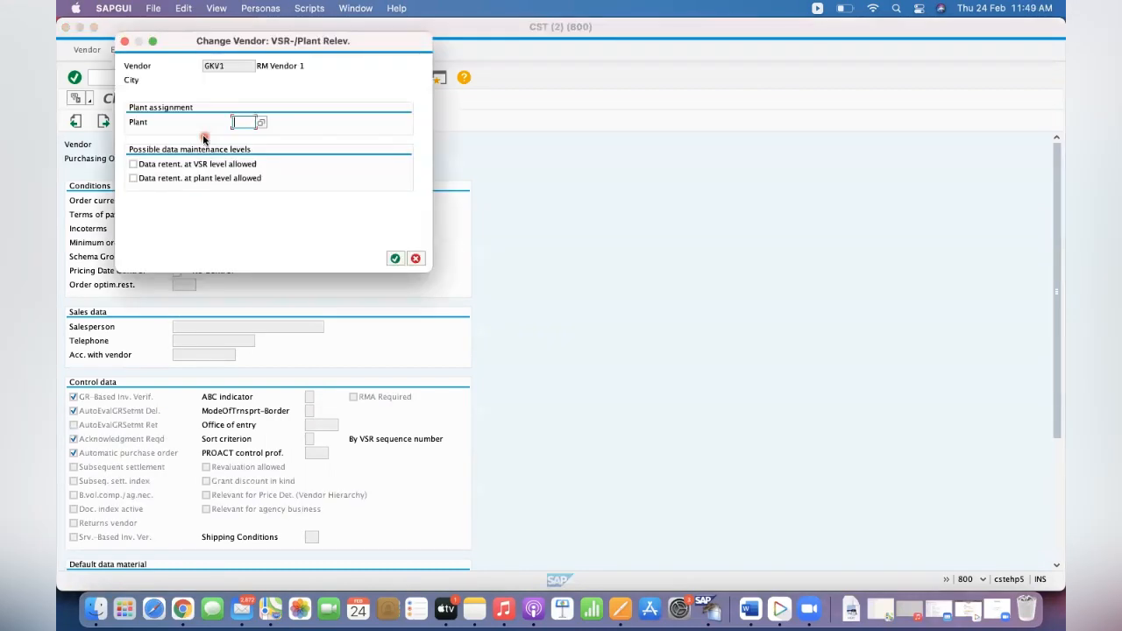
pyautogui.click(243, 123)
pyautogui.click(239, 121)
# Step: Check the Plant field's technical information and note it is stored in table LFA1
pyautogui.press('F1')
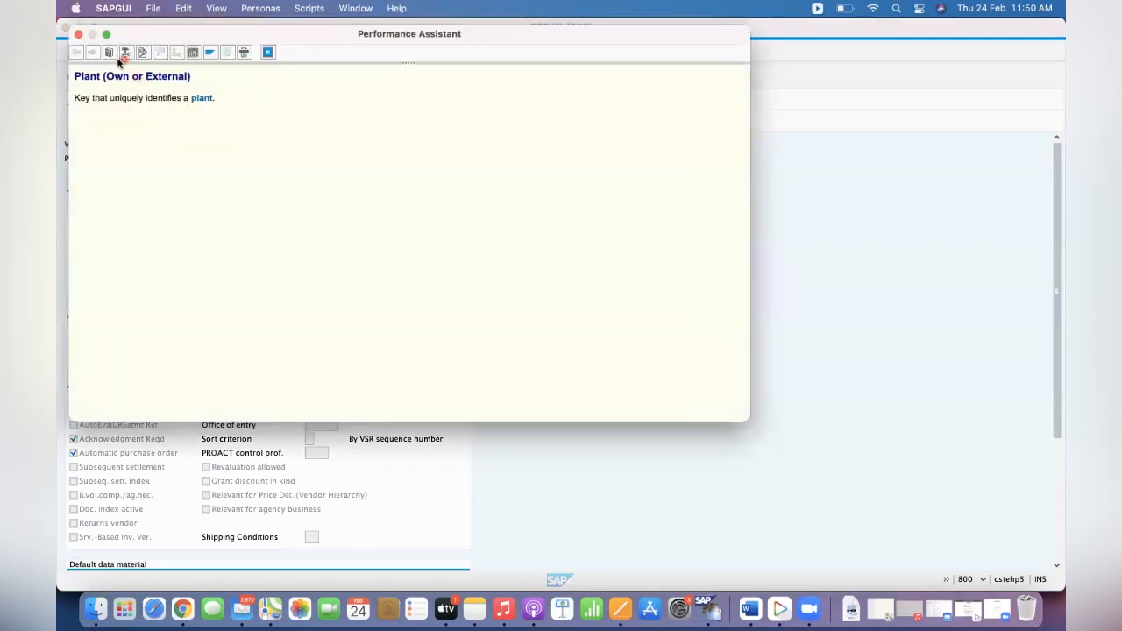
pyautogui.click(126, 53)
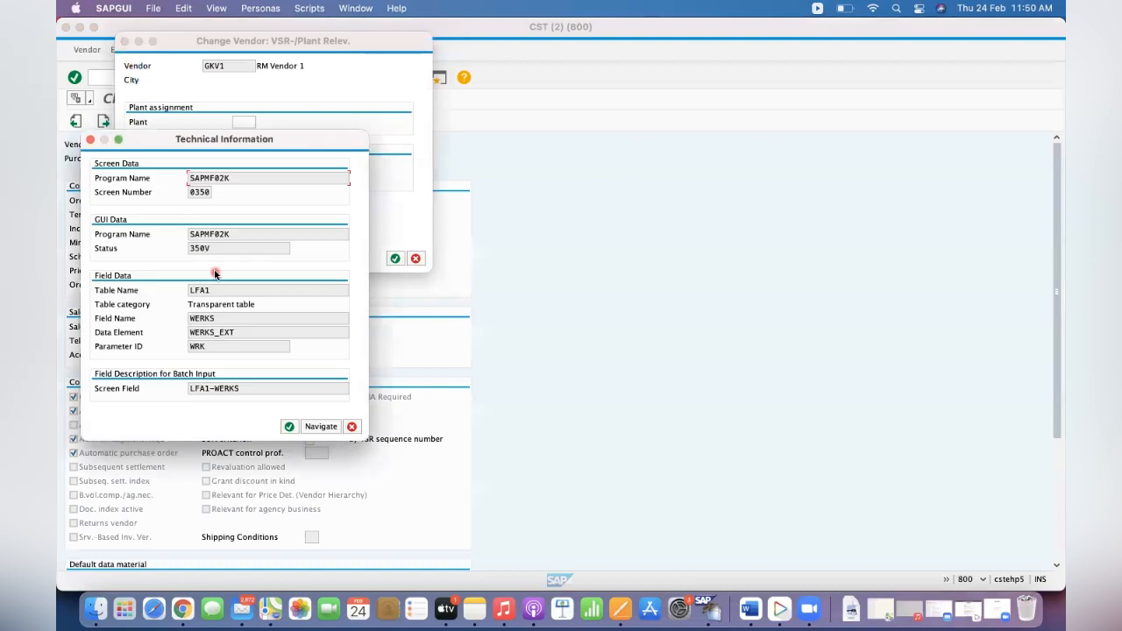
pyautogui.moveTo(219, 290); pyautogui.dragTo(184, 291)
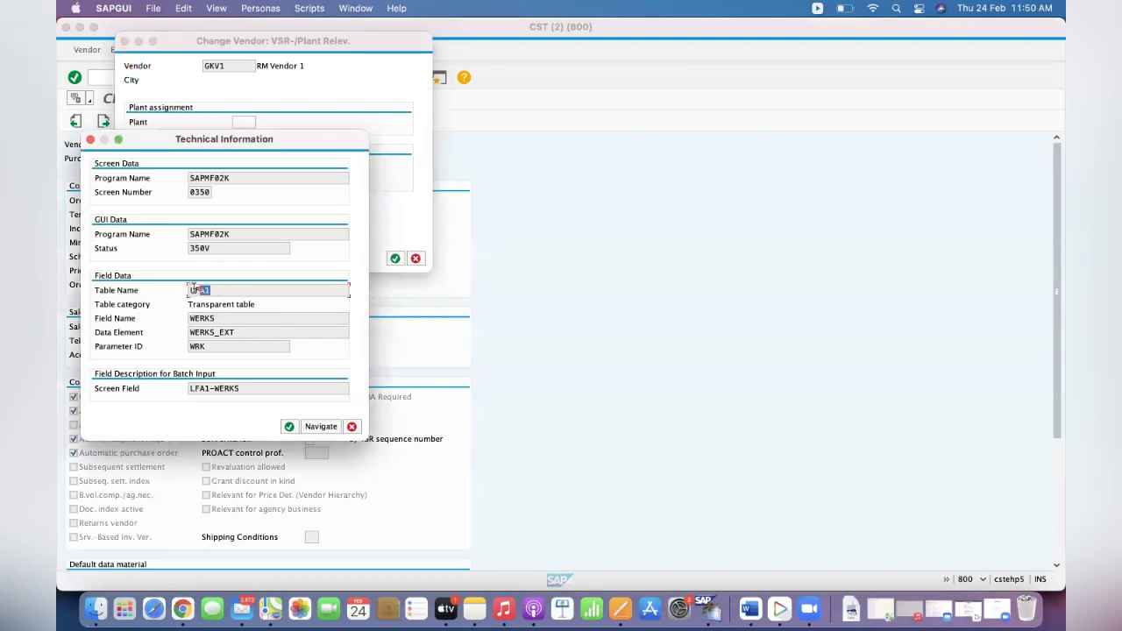
pyautogui.click(352, 426)
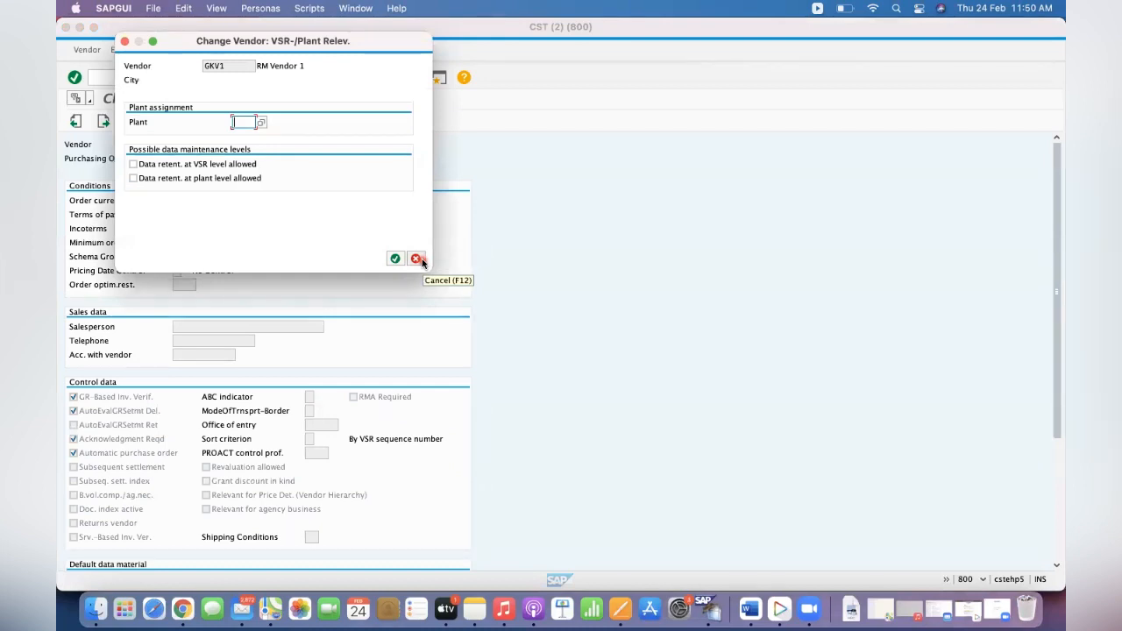
pyautogui.write('GKP4')
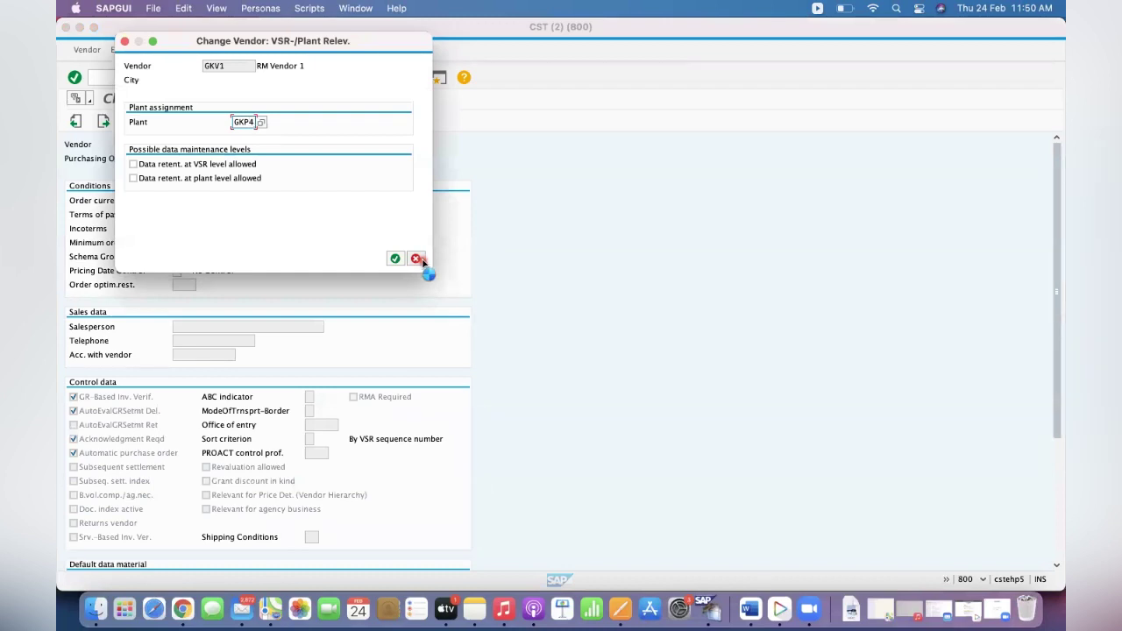
# Step: Confirm the plant assignment, save vendor GKV1 and acknowledge the India information message
pyautogui.click(419, 260)
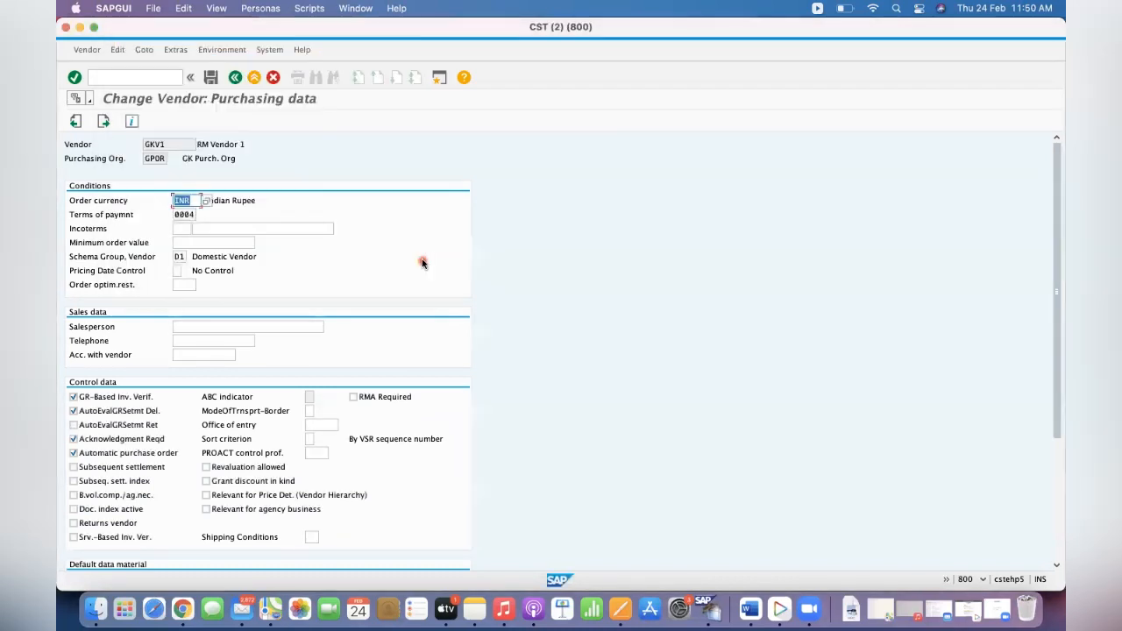
pyautogui.click(211, 78)
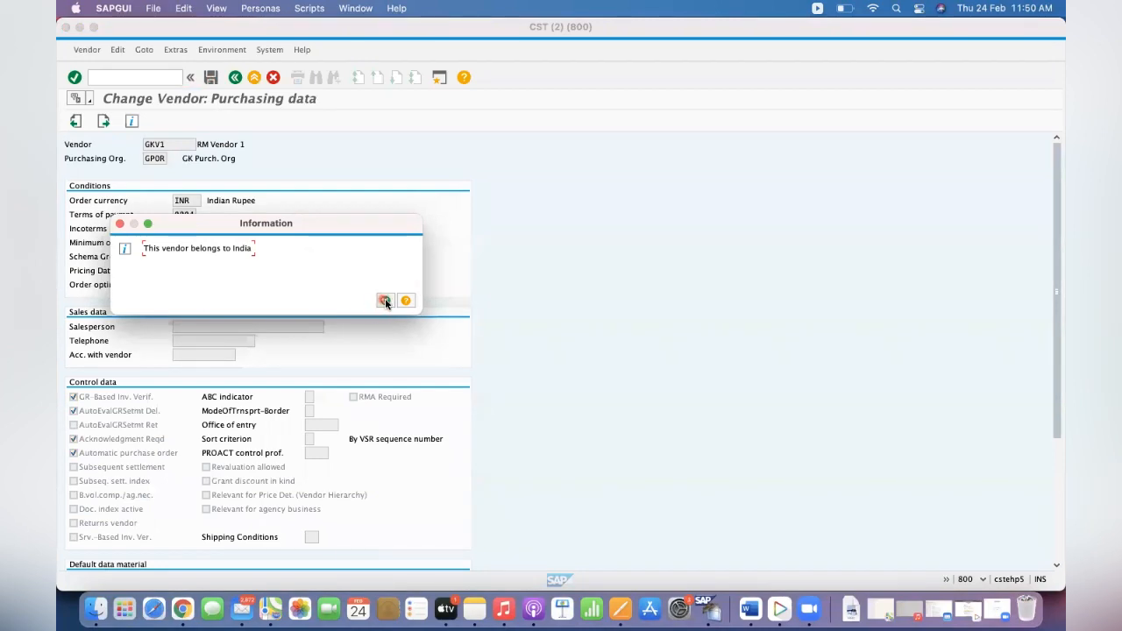
pyautogui.click(385, 301)
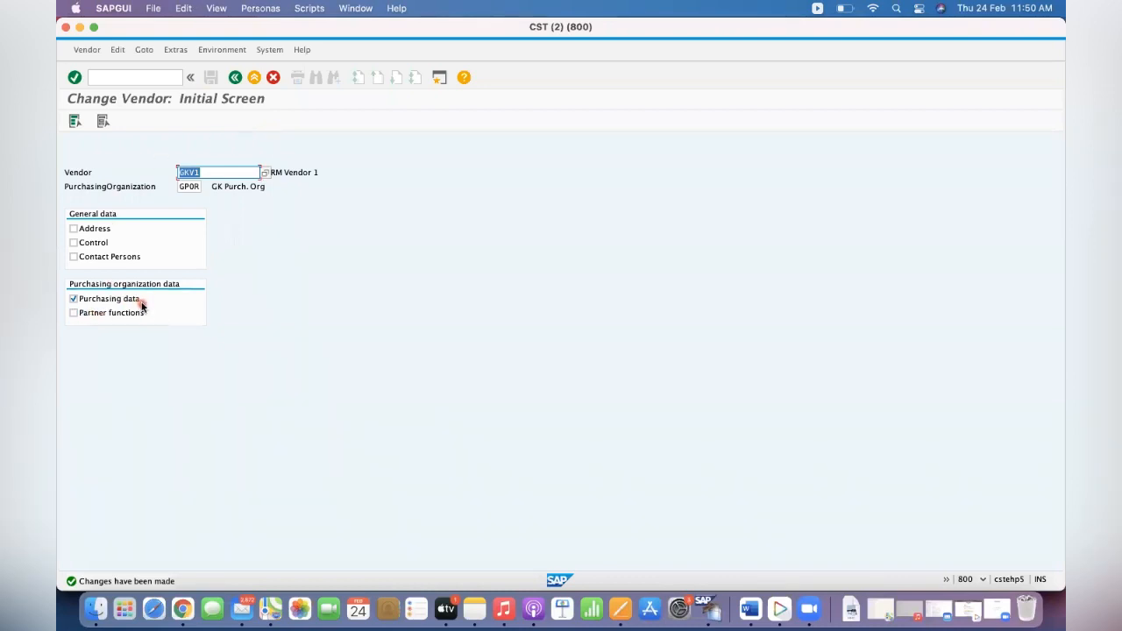
# Step: In SE16N display table LFA1 filtered on vendor GKV1
pyautogui.click(110, 78)
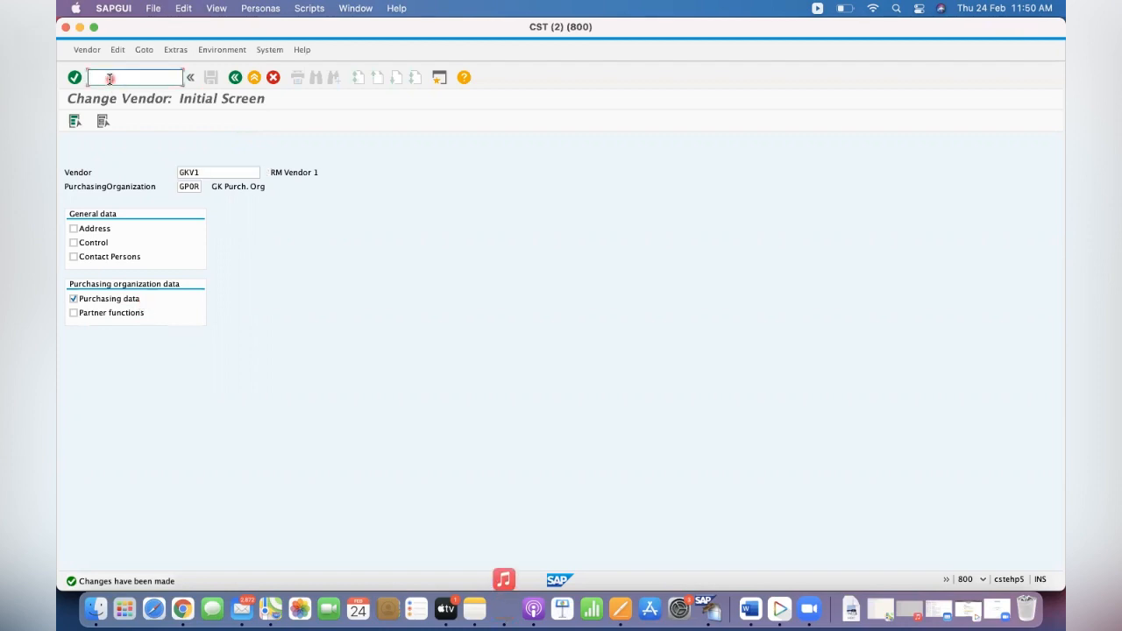
pyautogui.write('/NSE1')
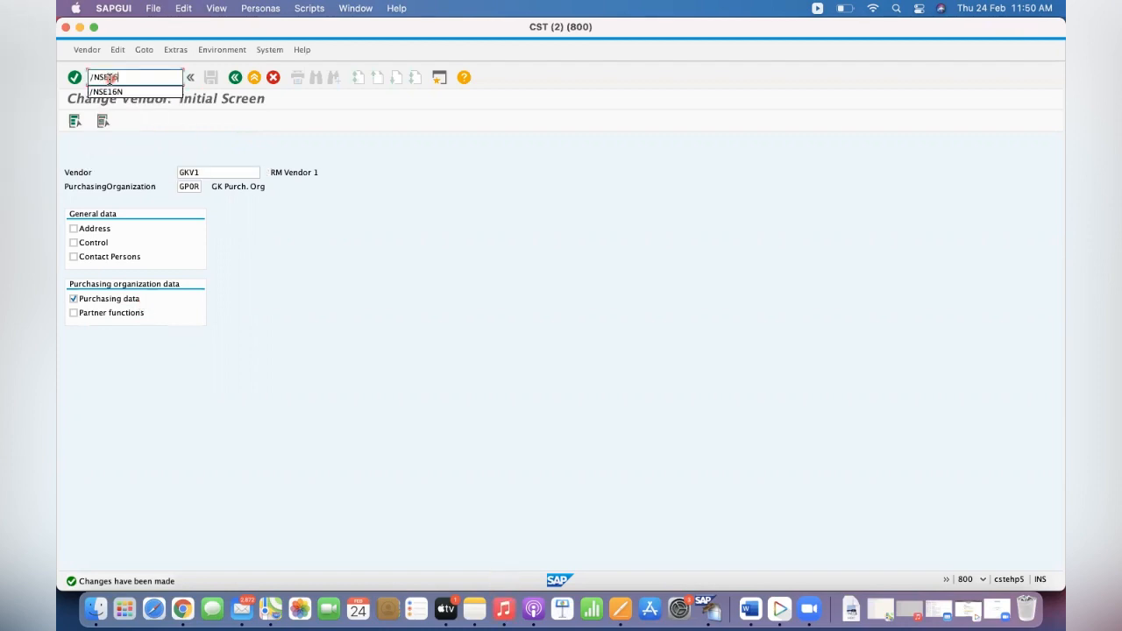
pyautogui.write('6N')
pyautogui.press('Return')
pyautogui.write('LF')
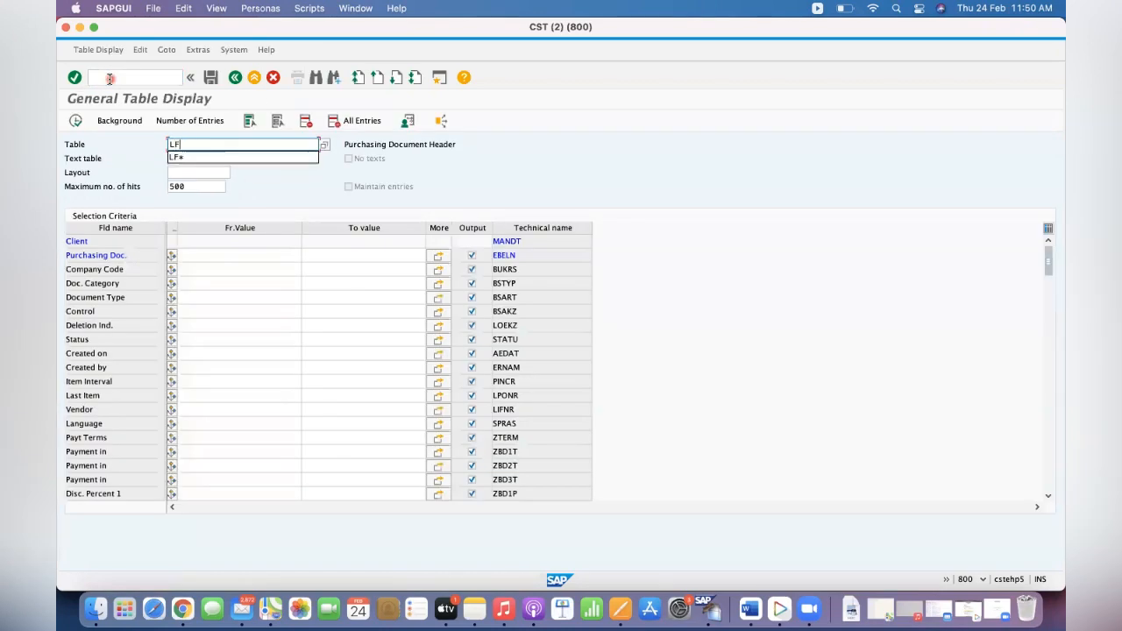
pyautogui.write('A1')
pyautogui.press('Return')
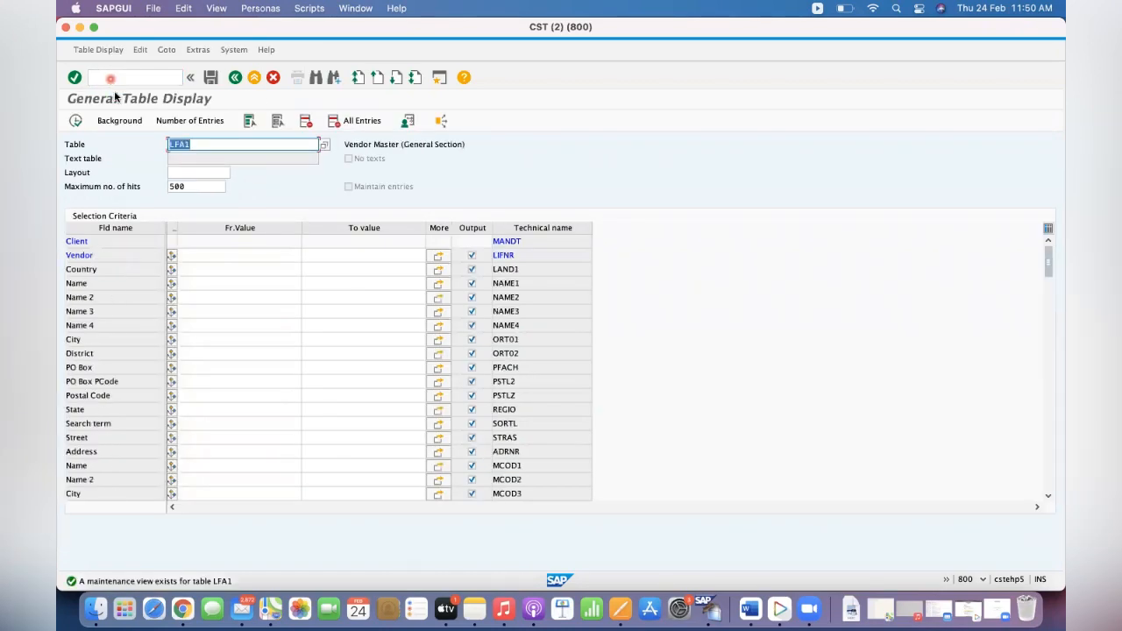
pyautogui.click(214, 256)
pyautogui.write('GKV')
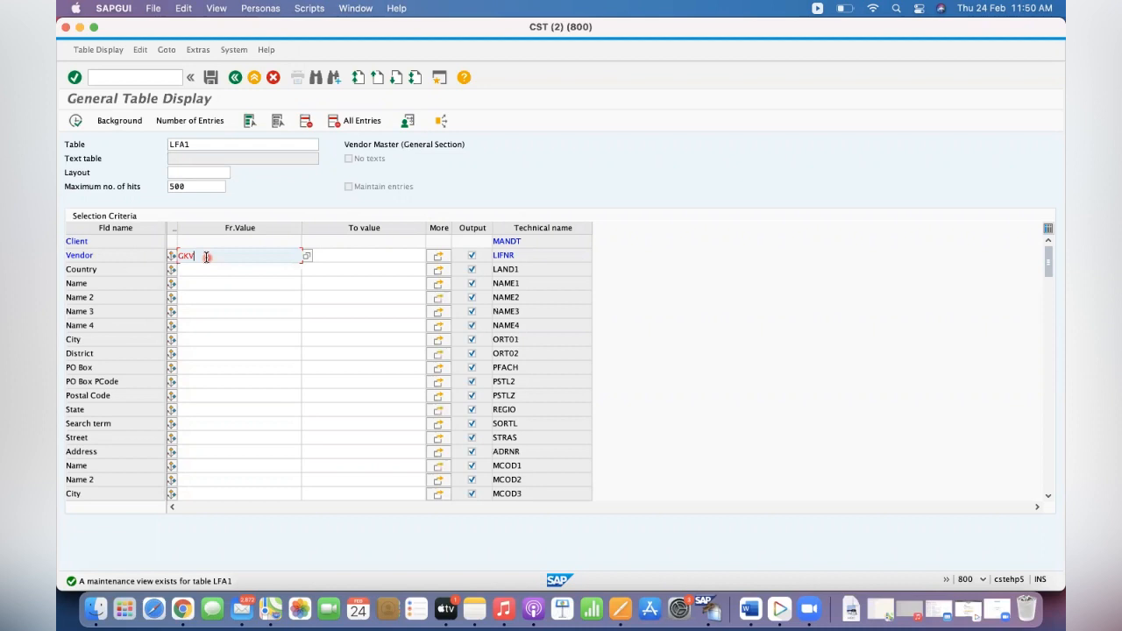
pyautogui.write('1')
pyautogui.click(76, 122)
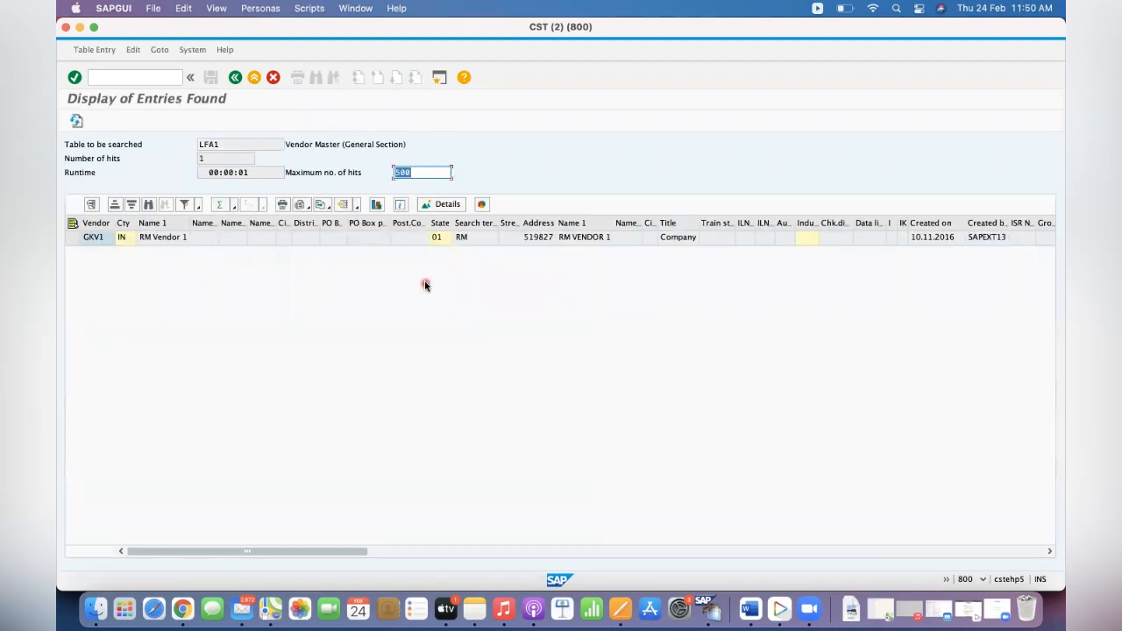
# Step: Inspect GKV1's record showing plant GKP4, then return to the table selection screen
pyautogui.click(576, 240)
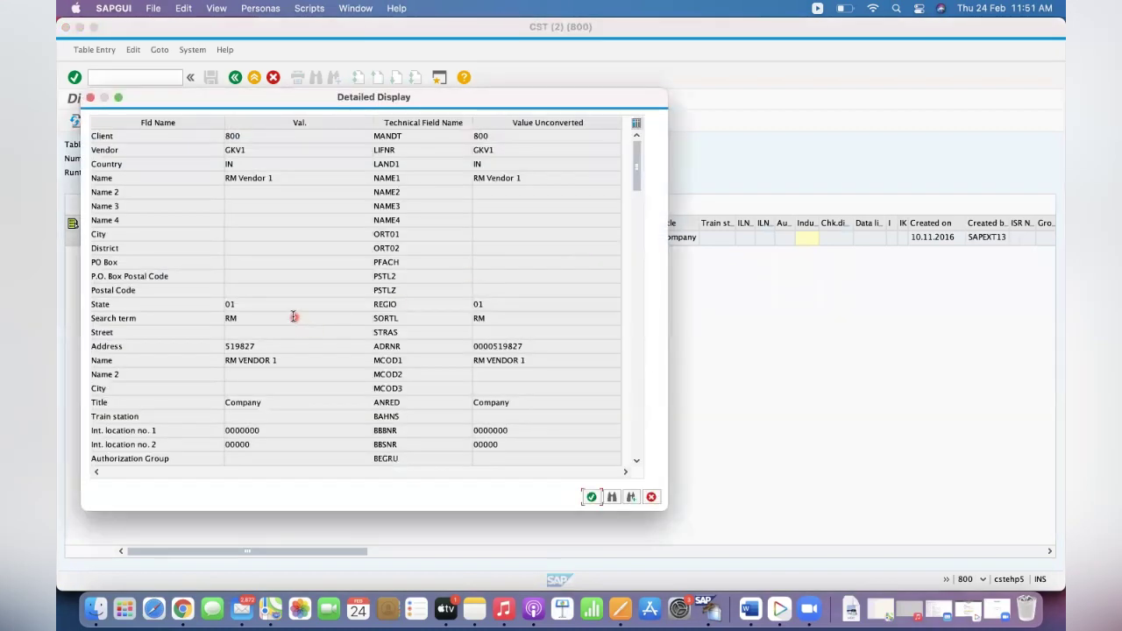
pyautogui.click(295, 317)
pyautogui.click(637, 307)
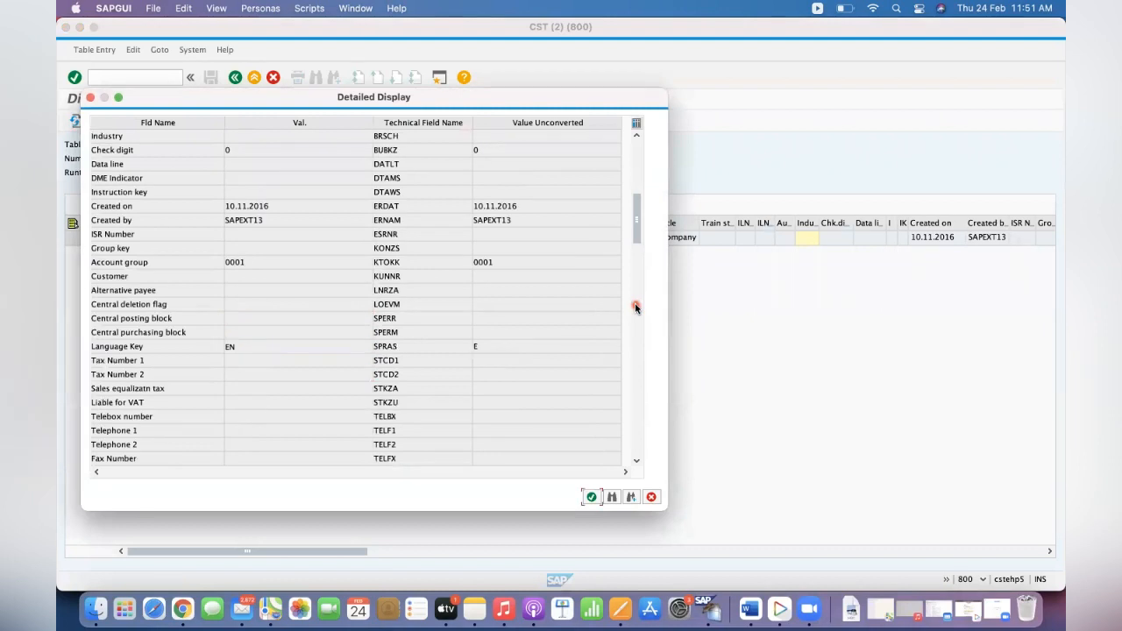
pyautogui.click(637, 307)
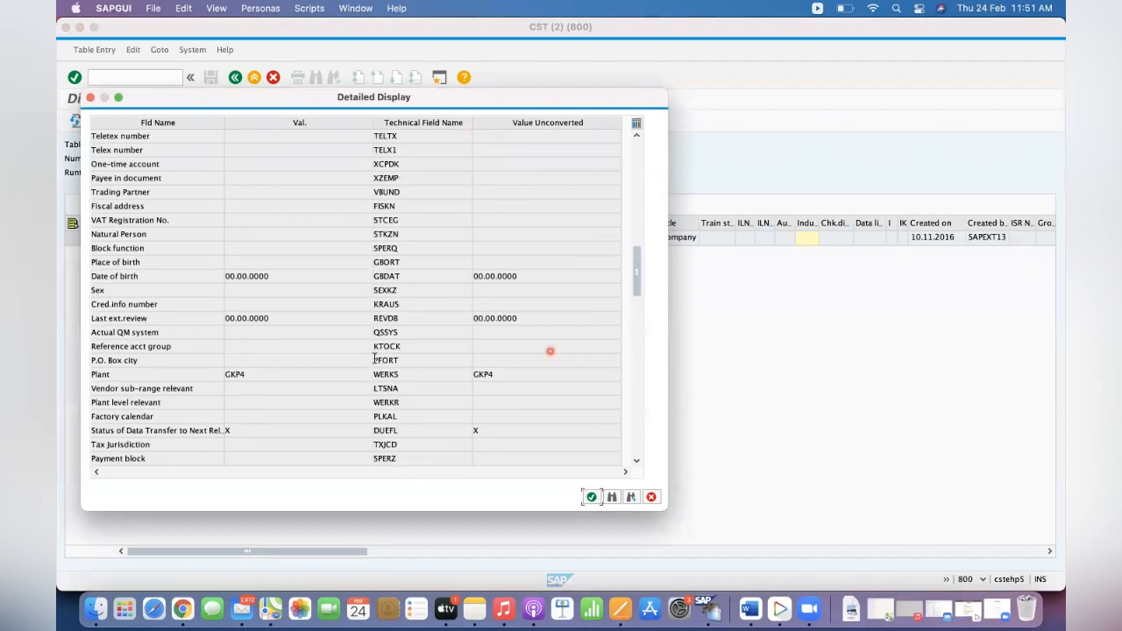
pyautogui.click(276, 374)
pyautogui.click(90, 98)
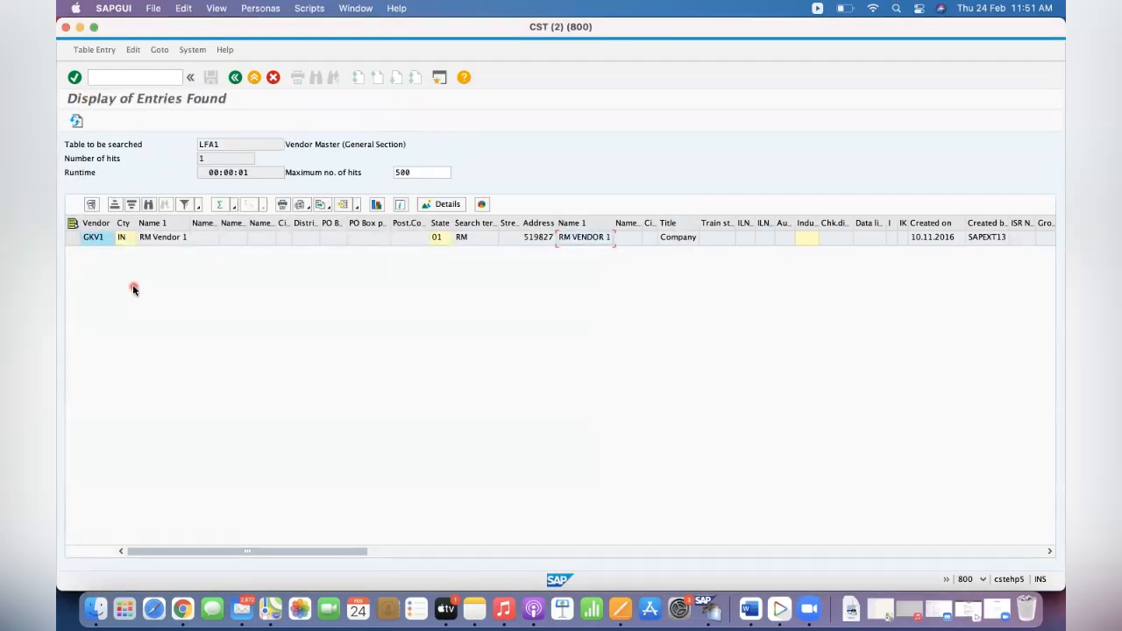
pyautogui.click(224, 146)
pyautogui.click(235, 77)
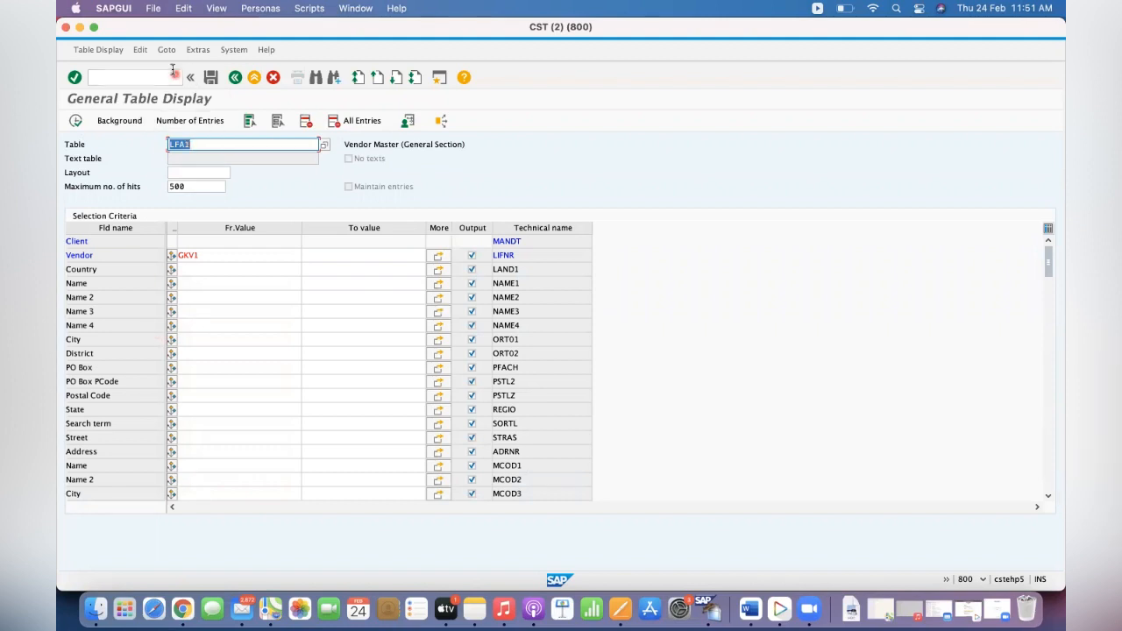
# Step: In MK02 for vendor GKV5, submit plant GKP4 in the plant relevance dialog and get the duplicate-plant error
pyautogui.click(139, 77)
pyautogui.write('/N')
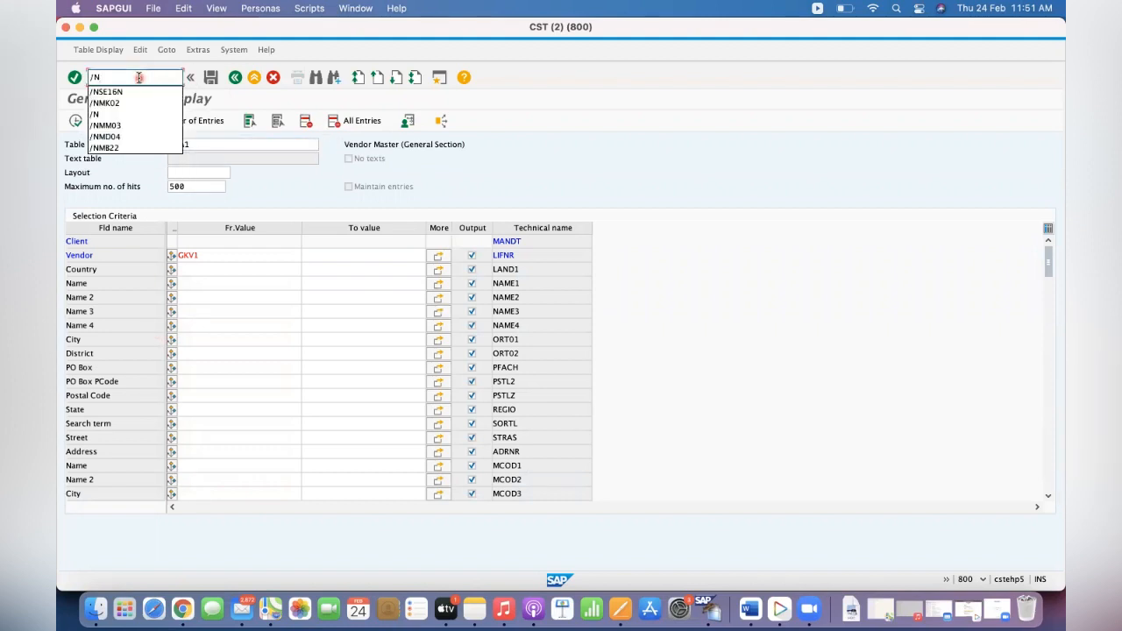
pyautogui.write('MK02')
pyautogui.press('Return')
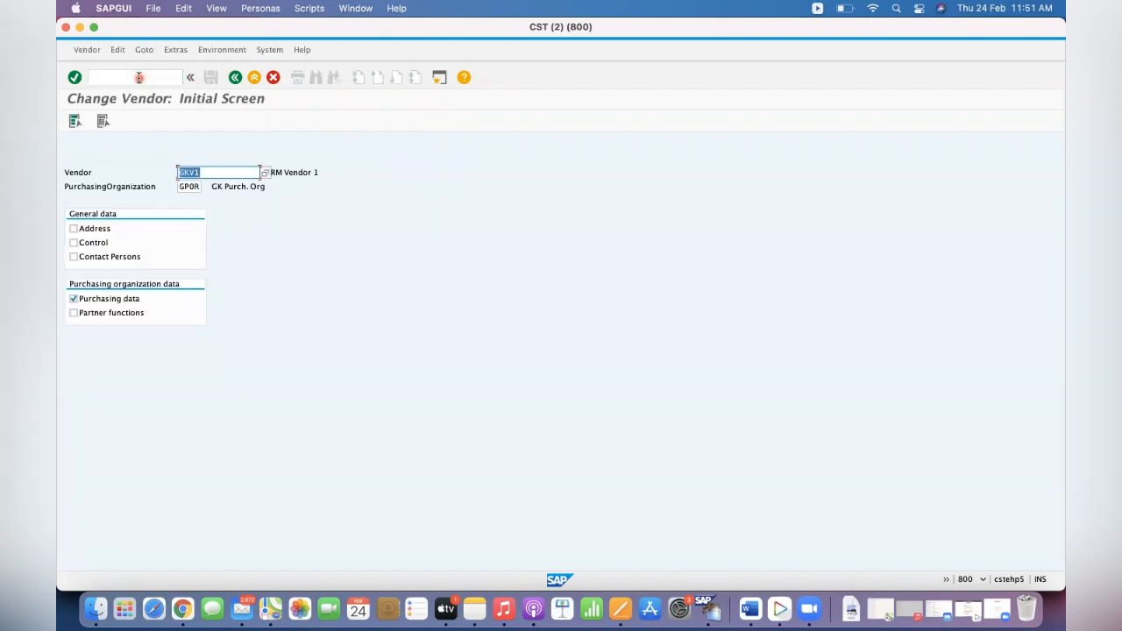
pyautogui.write('GKV5')
pyautogui.press('Return')
pyautogui.click(176, 50)
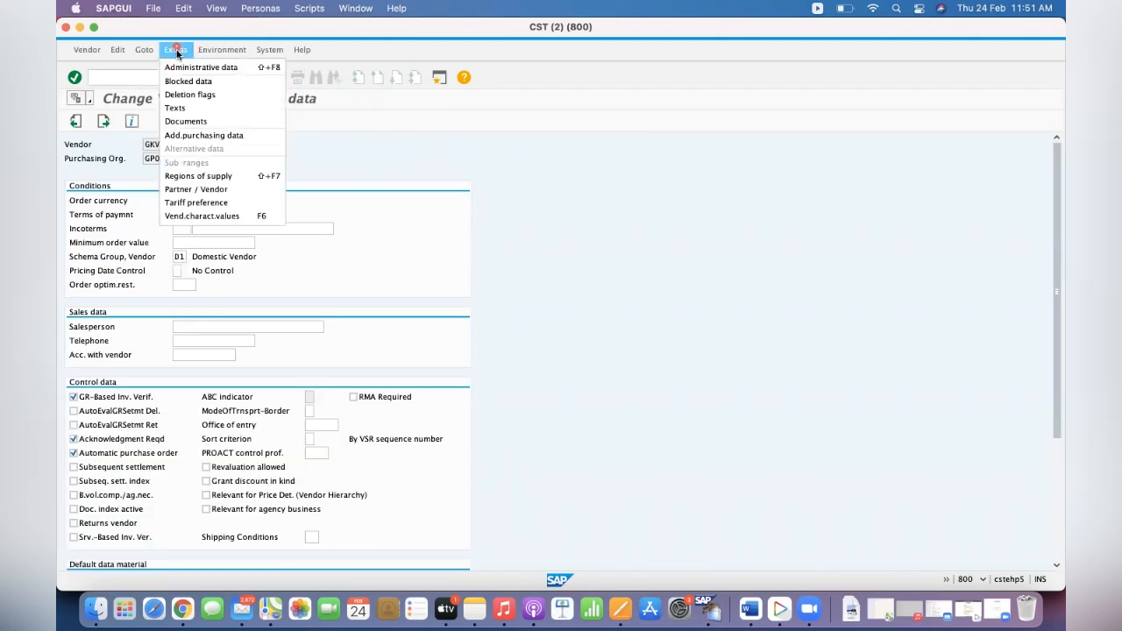
pyautogui.click(197, 136)
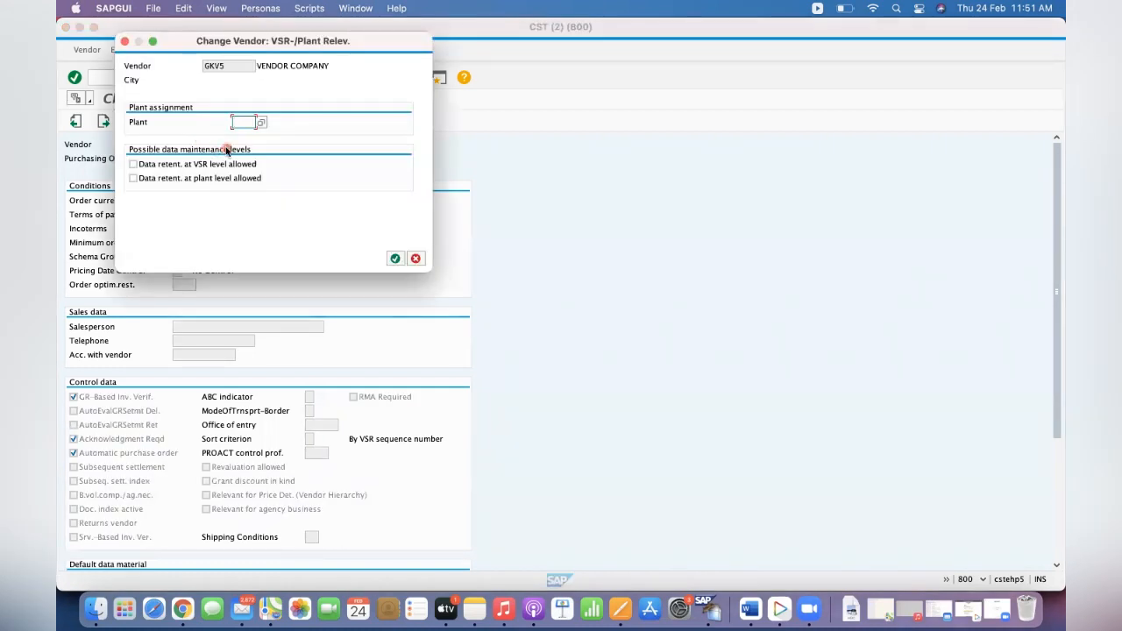
pyautogui.write('GKP4')
pyautogui.press('Return')
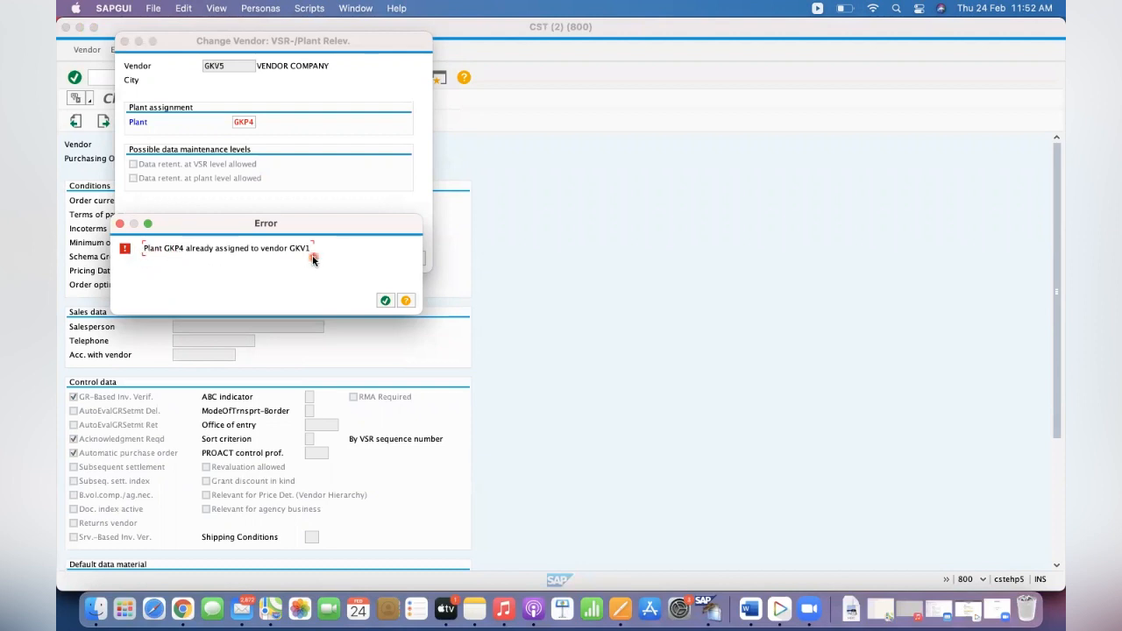
# Step: Dismiss the error, cancel the plant dialog for GKV5 and leave its purchasing data unchanged
pyautogui.click(385, 301)
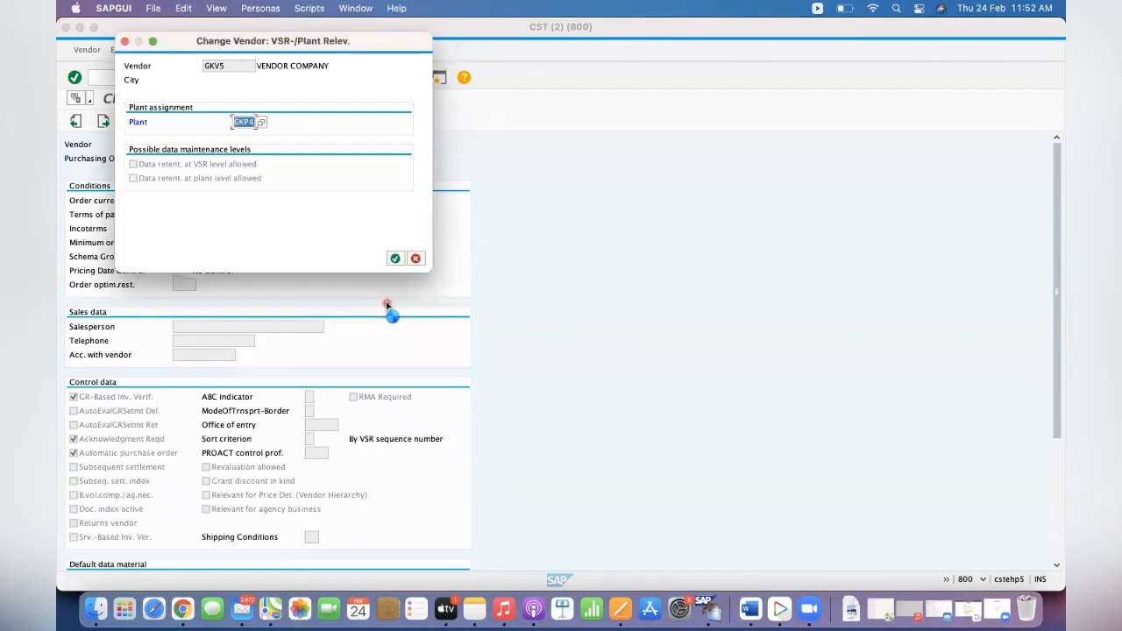
pyautogui.click(416, 258)
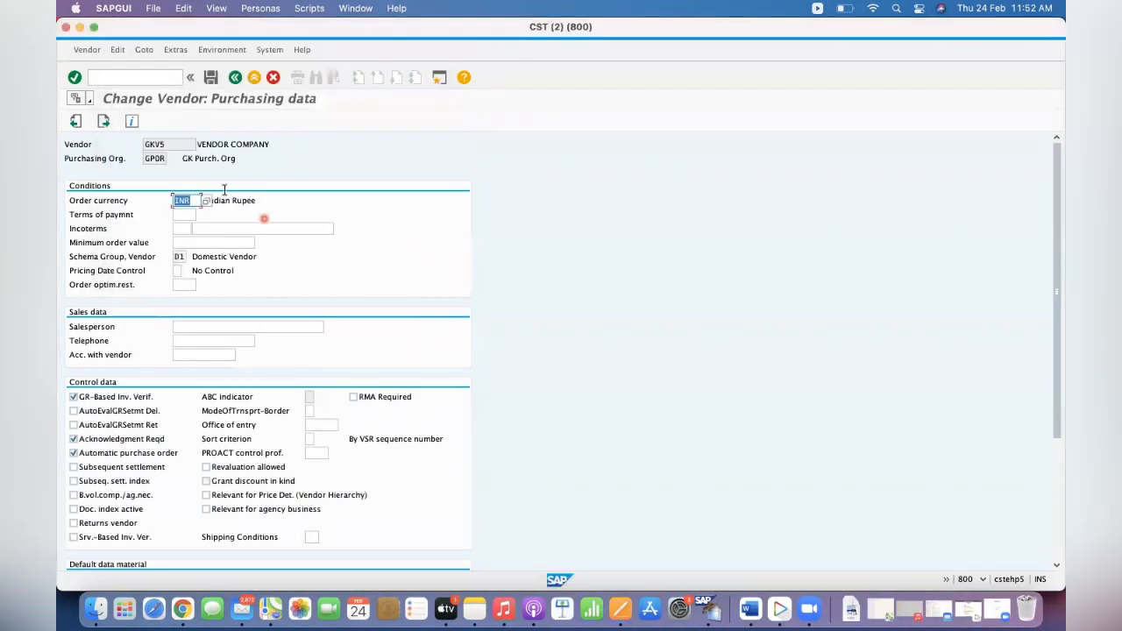
pyautogui.click(146, 78)
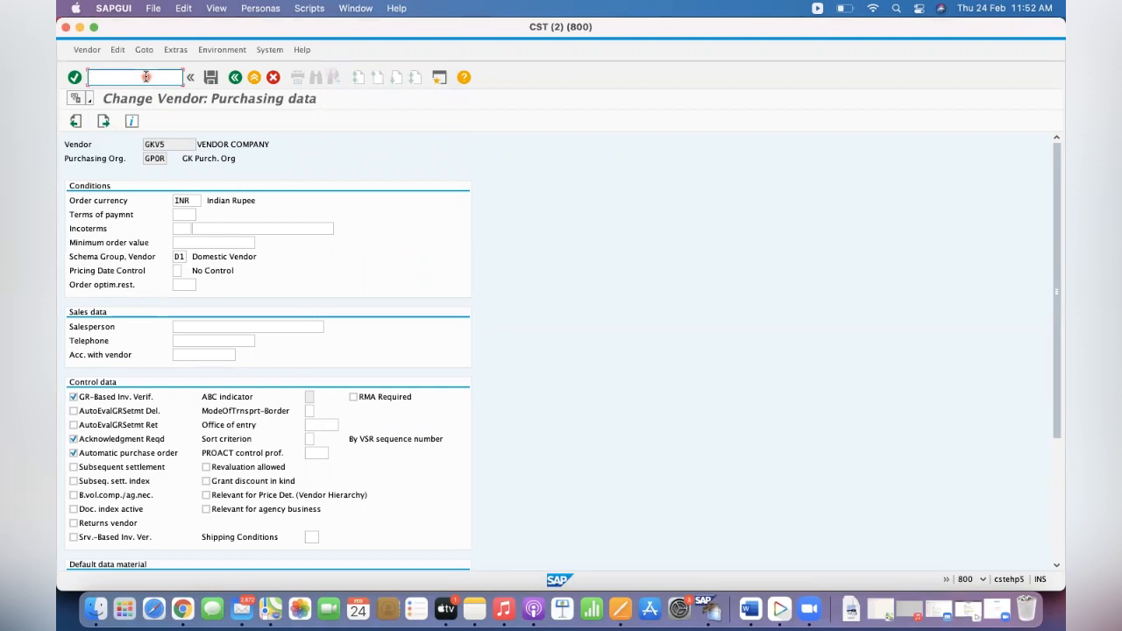
pyautogui.click(180, 51)
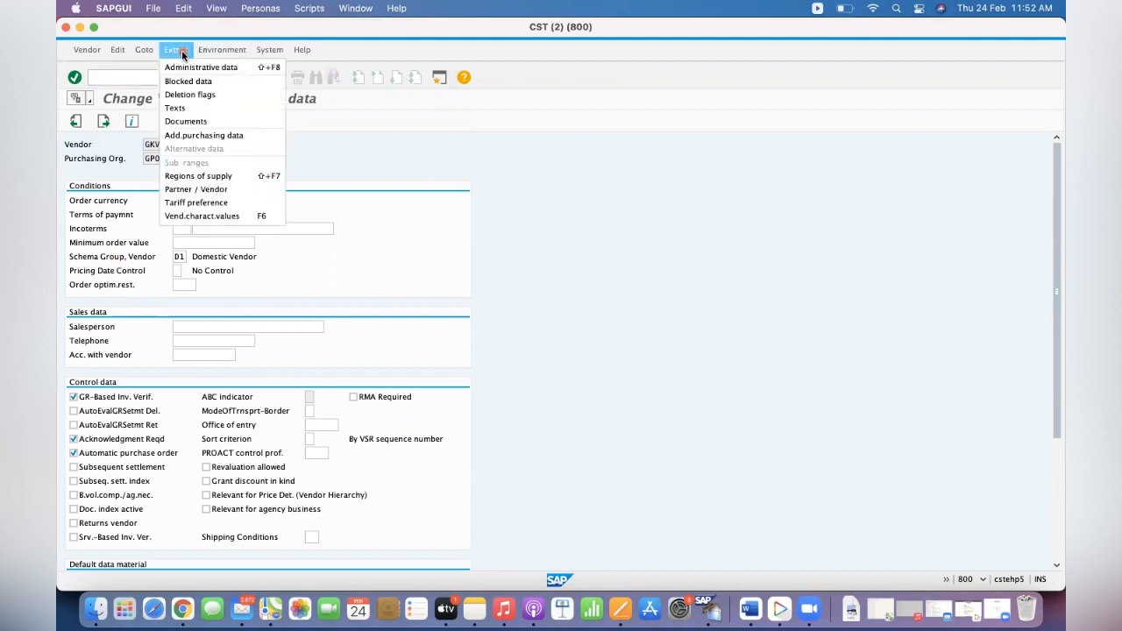
pyautogui.click(378, 159)
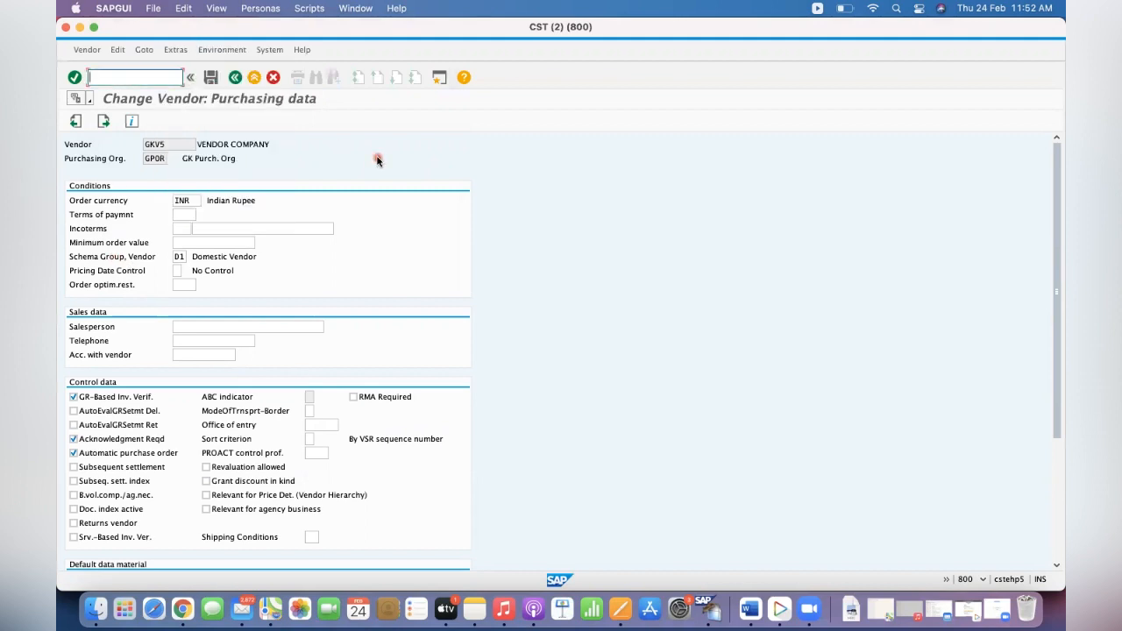